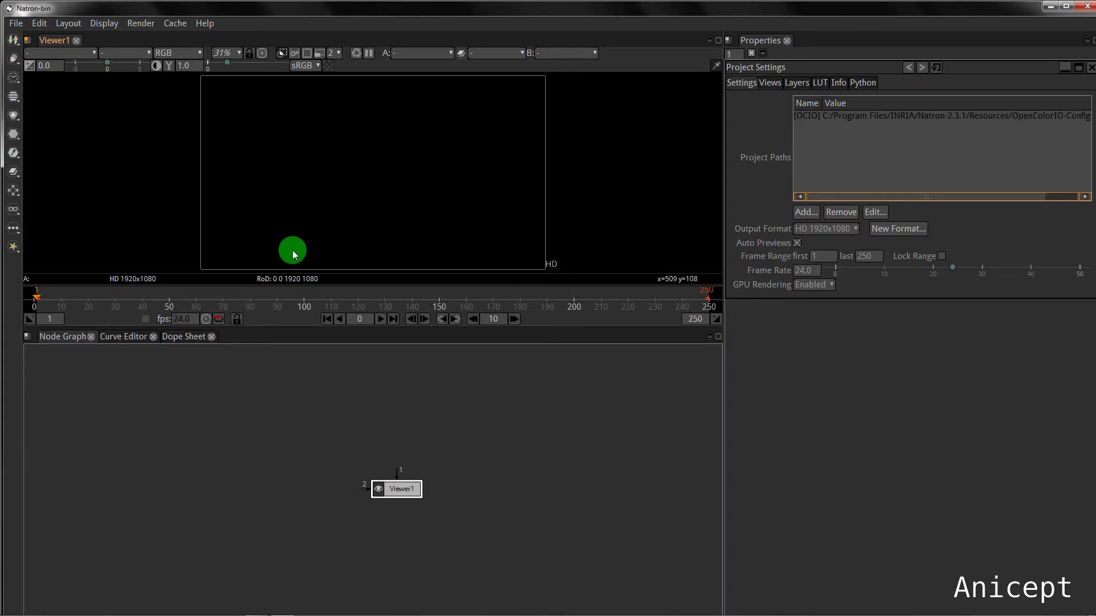
Look through the node categories, from the image and draw nodes to keying and the extra plug-ins
left_click(14, 41)
left_click(16, 61)
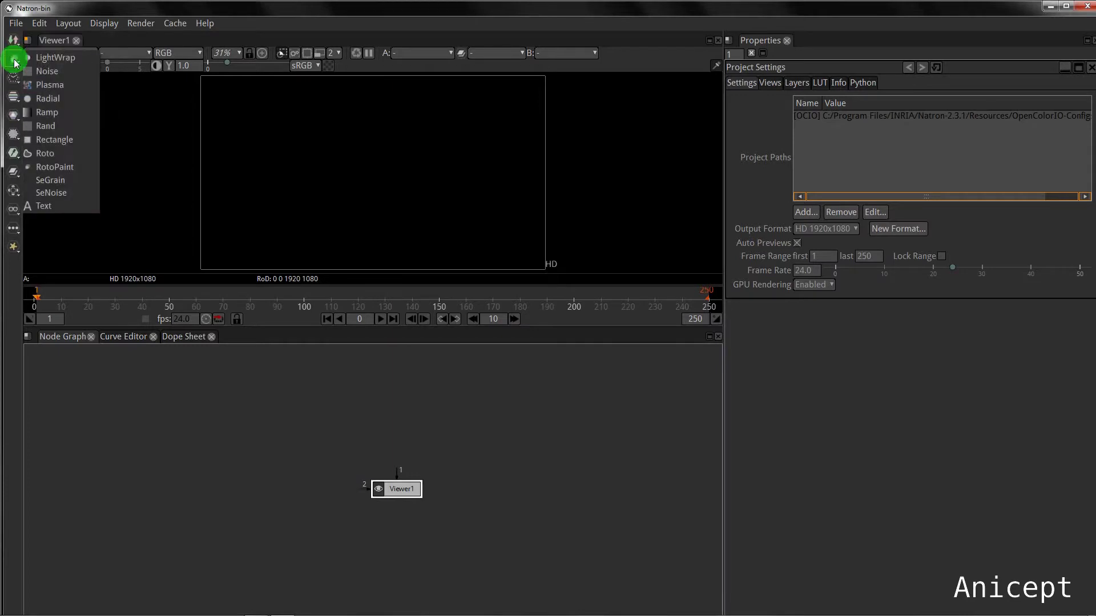
left_click(15, 80)
left_click(17, 93)
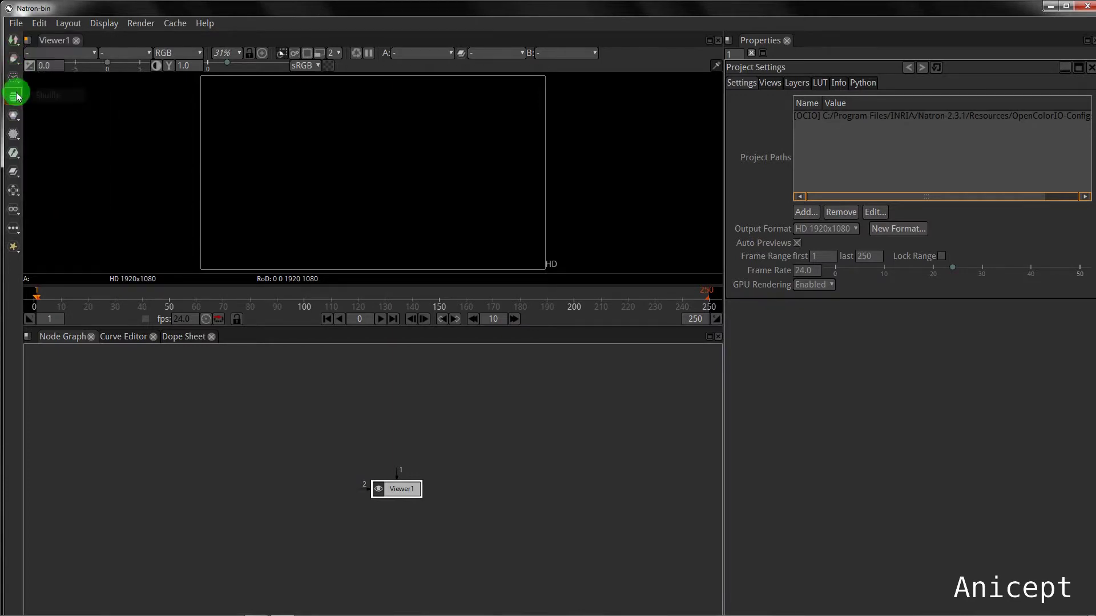
left_click(17, 111)
left_click(16, 139)
left_click(15, 155)
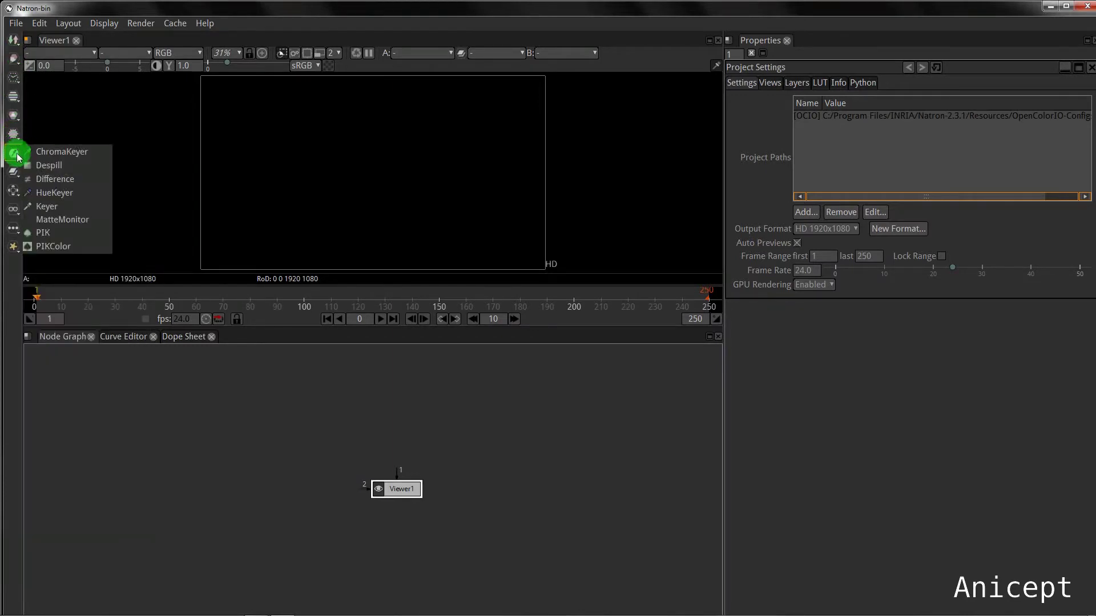
left_click(15, 175)
left_click(15, 208)
left_click(15, 234)
left_click(14, 246)
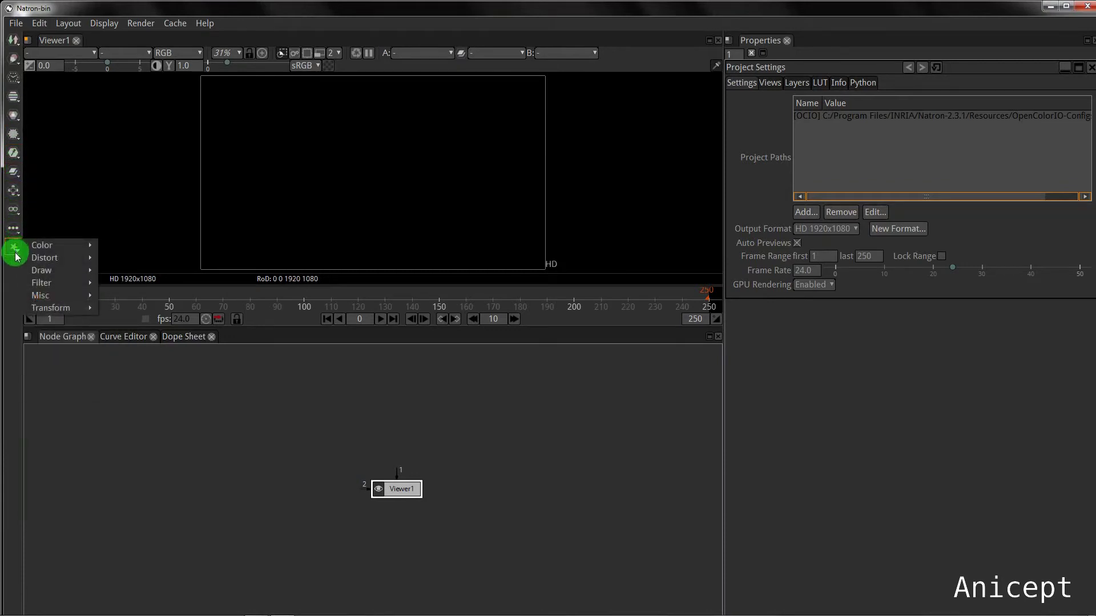
left_click(280, 217)
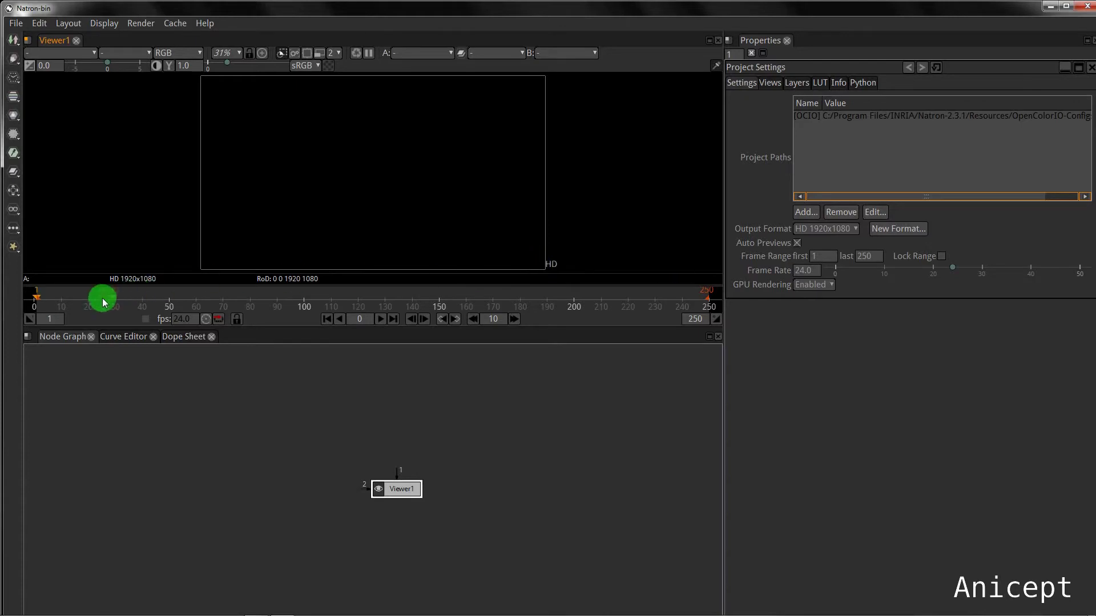
Scrub the timeline's current-frame marker to frame 21
left_click_drag(114, 302, 73, 301)
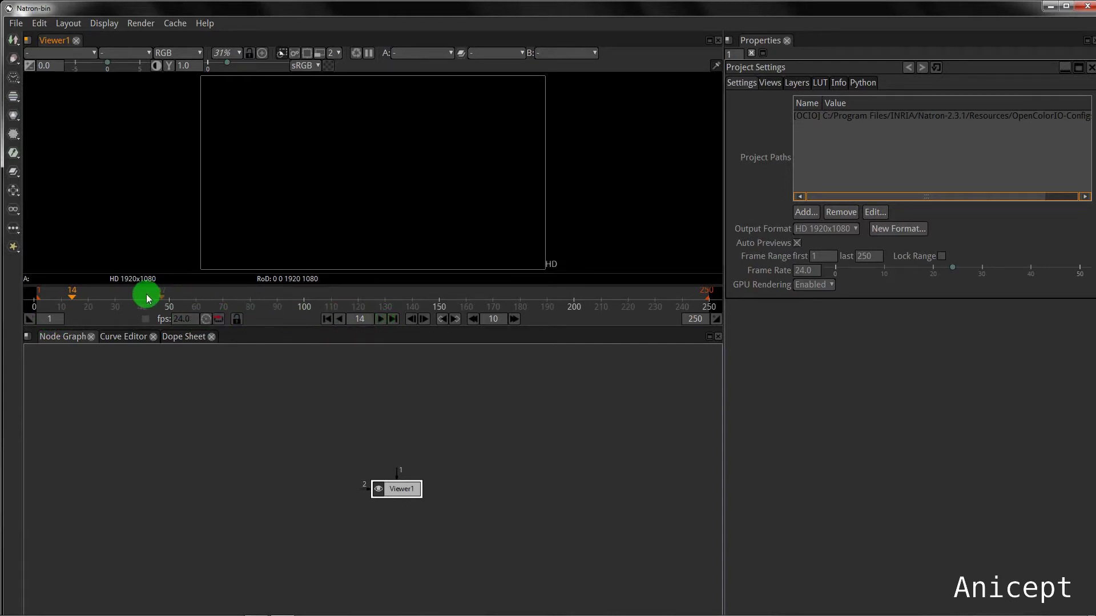
left_click(174, 297)
left_click_drag(159, 298, 92, 294)
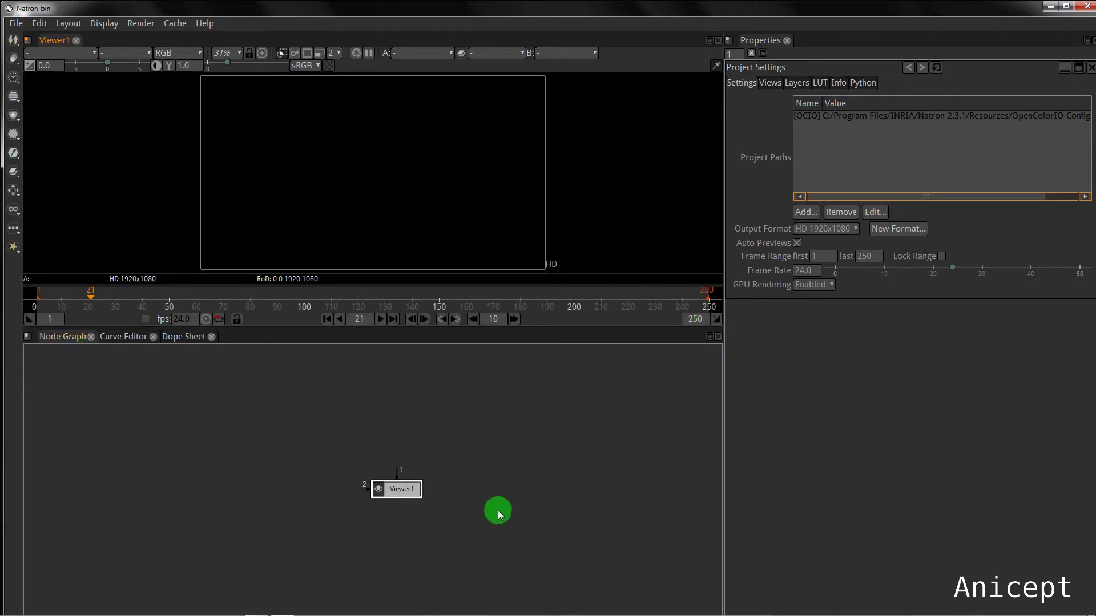
Add a ColorCorrect node to the node graph and delete it again
left_click_drag(401, 473, 325, 428)
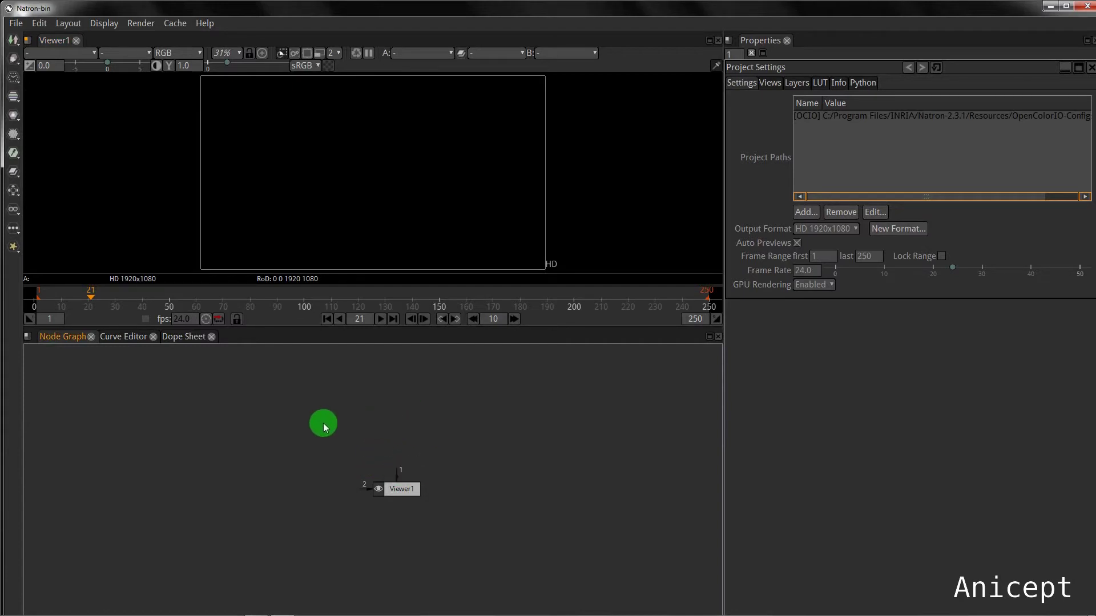
left_click_drag(348, 430, 326, 406)
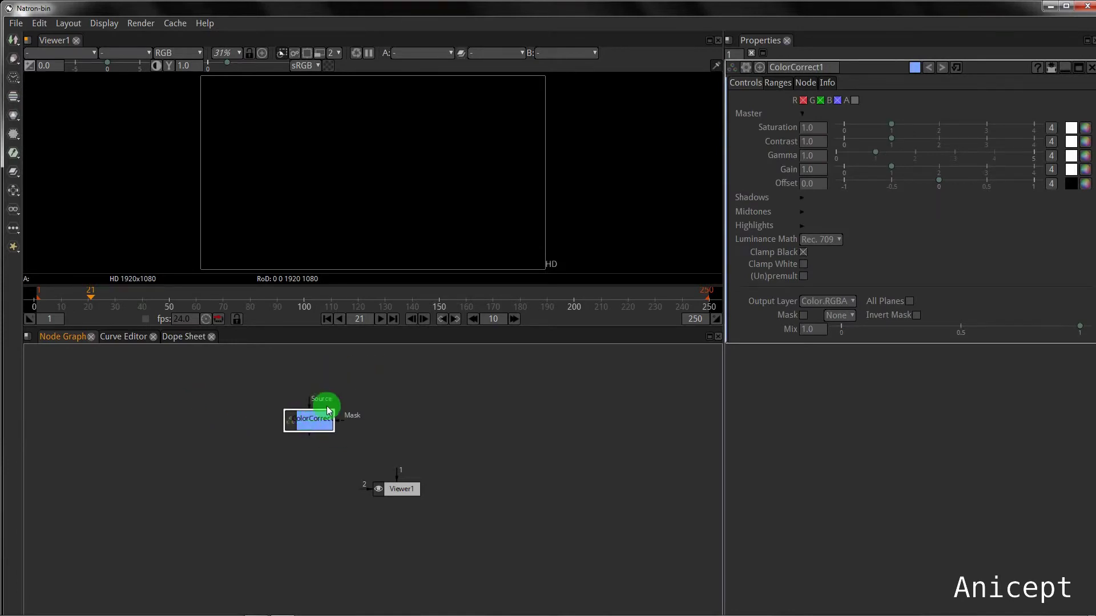
left_click_drag(403, 469, 279, 425)
key("Delete")
left_click(217, 394)
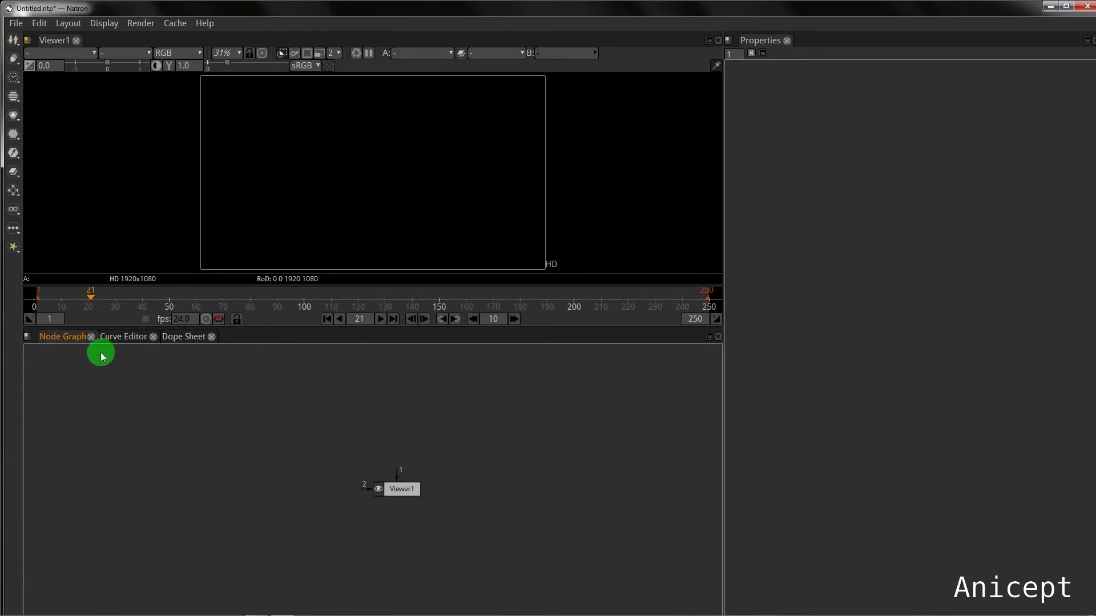
Look over the Curve Editor, the Dope Sheet and the pane layout options, ending on the node graph
left_click(122, 337)
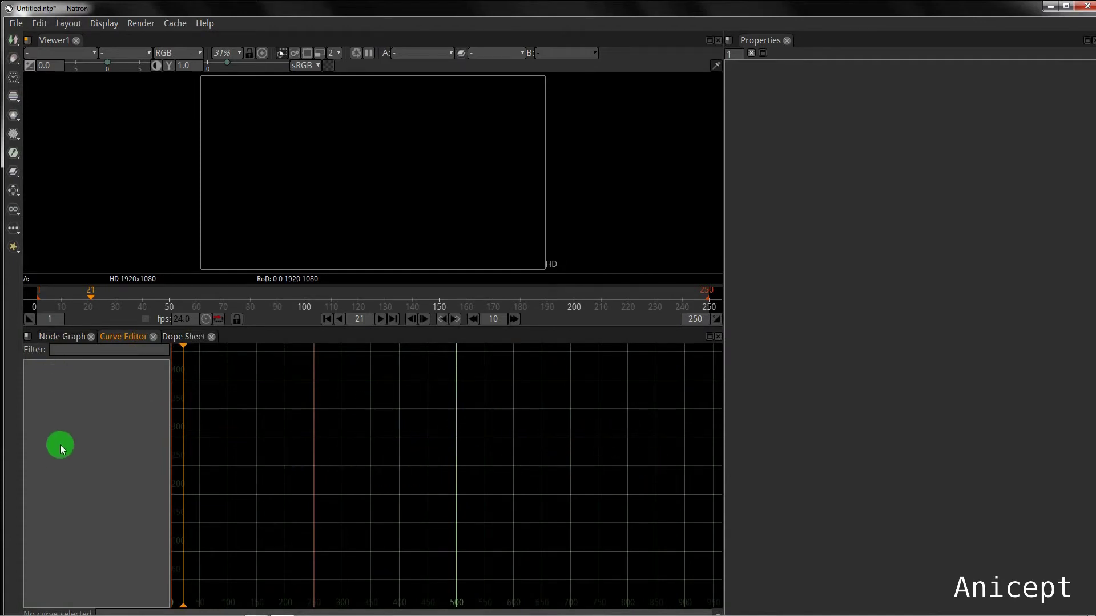
left_click(181, 337)
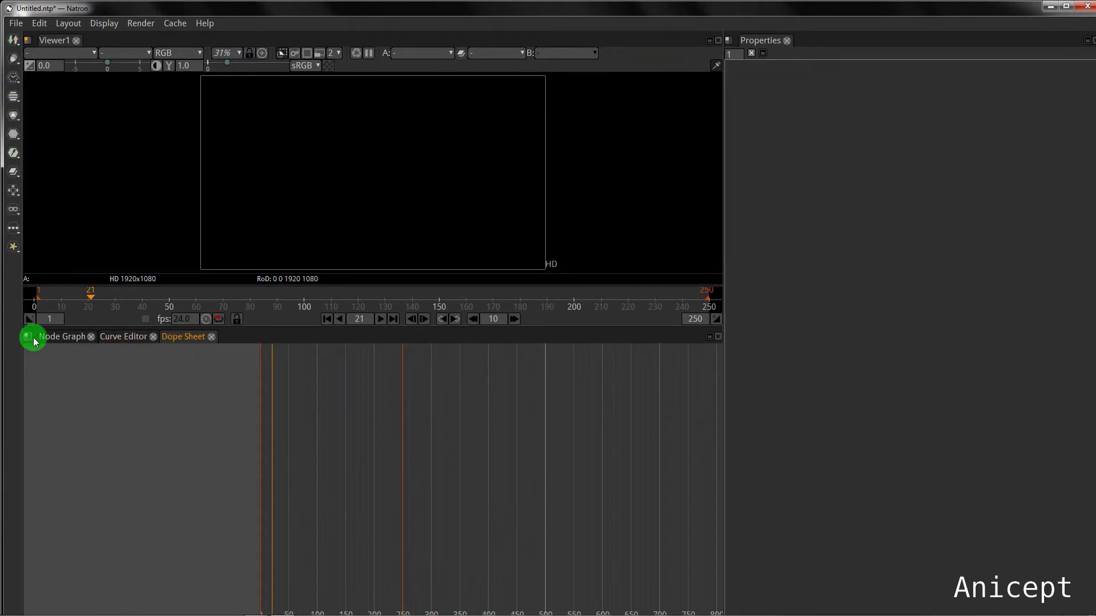
left_click(54, 338)
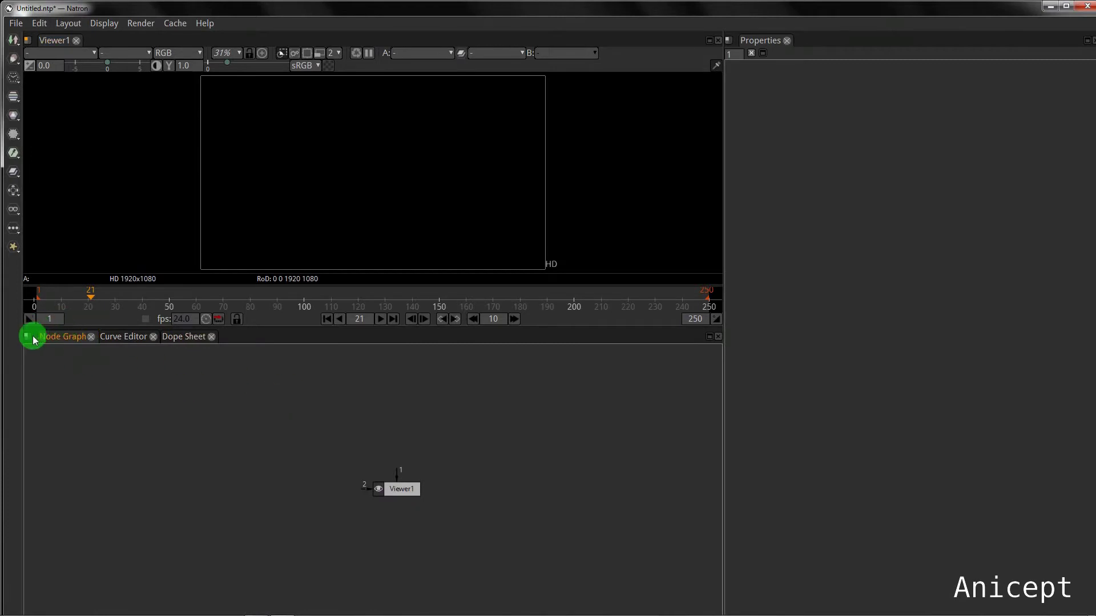
left_click(30, 336)
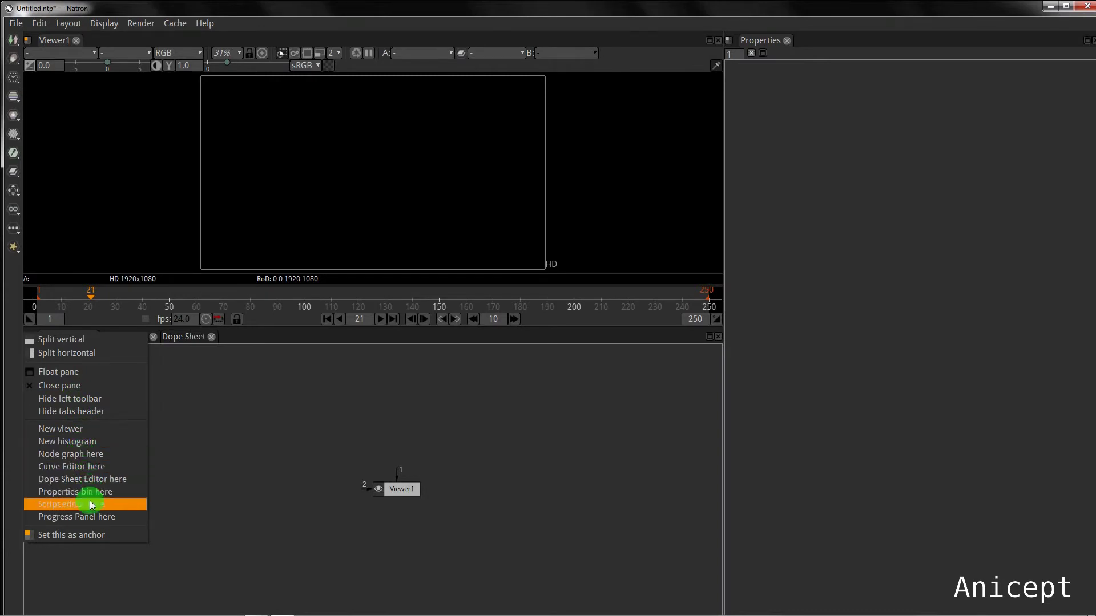
left_click(317, 432)
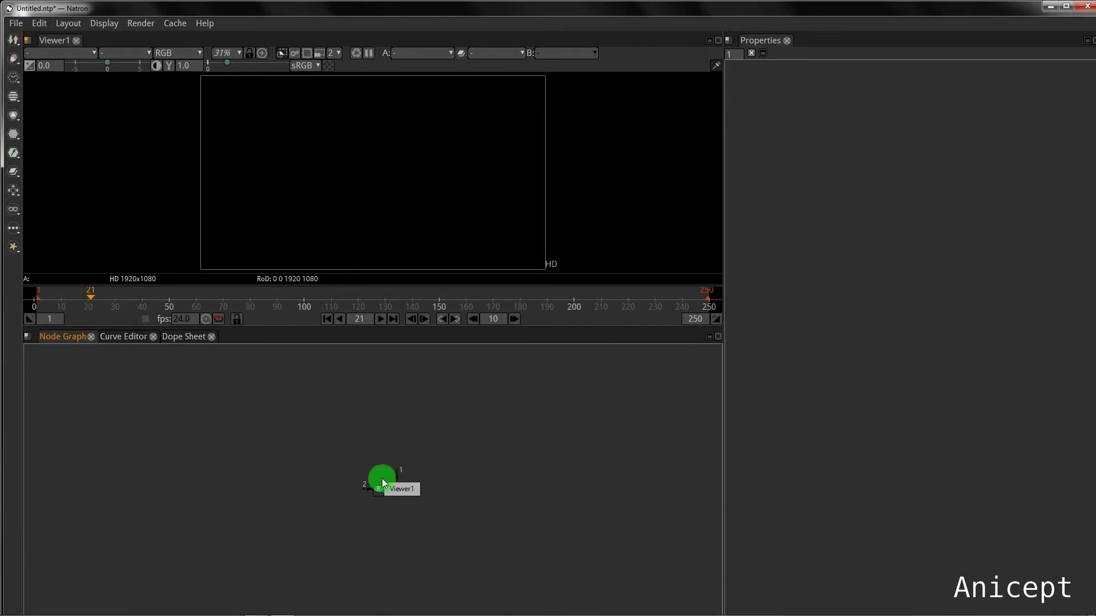
Show the project settings and examine the available output formats and the frame range options
key("s")
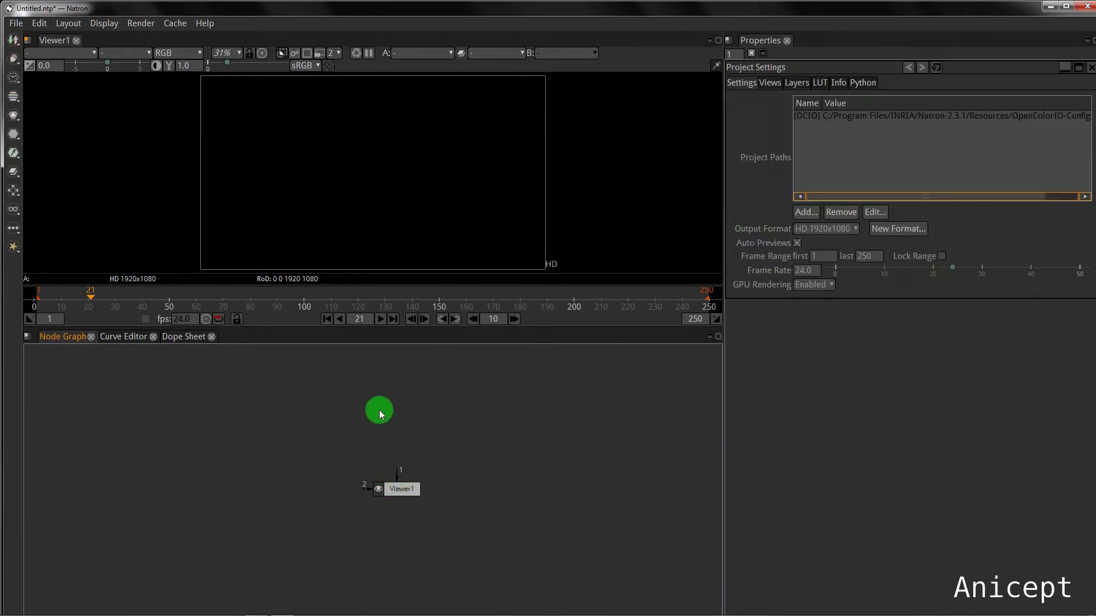
left_click(740, 73)
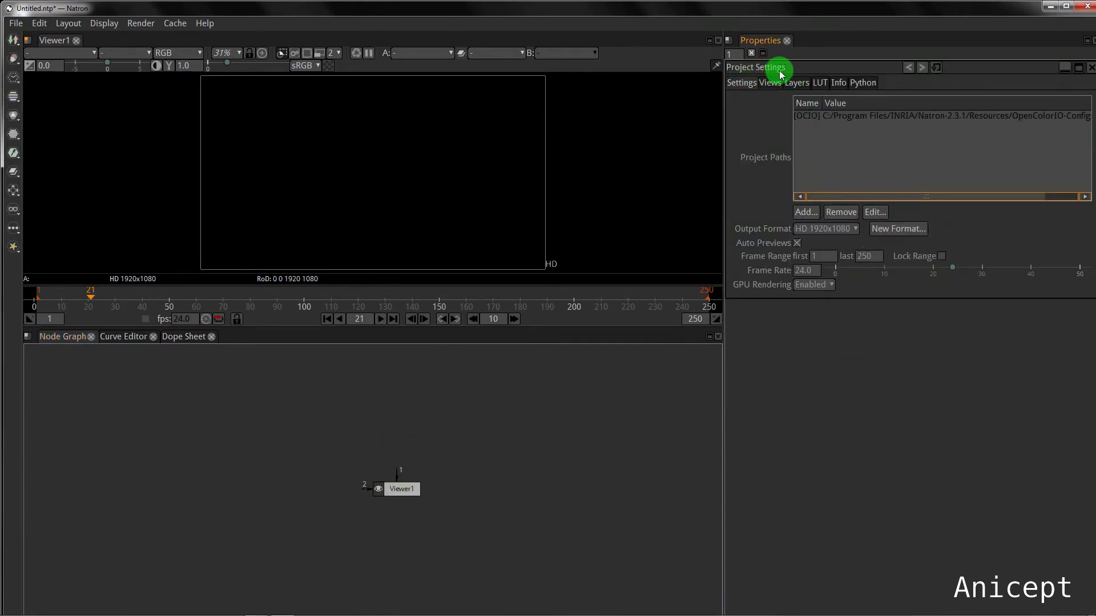
left_click(847, 229)
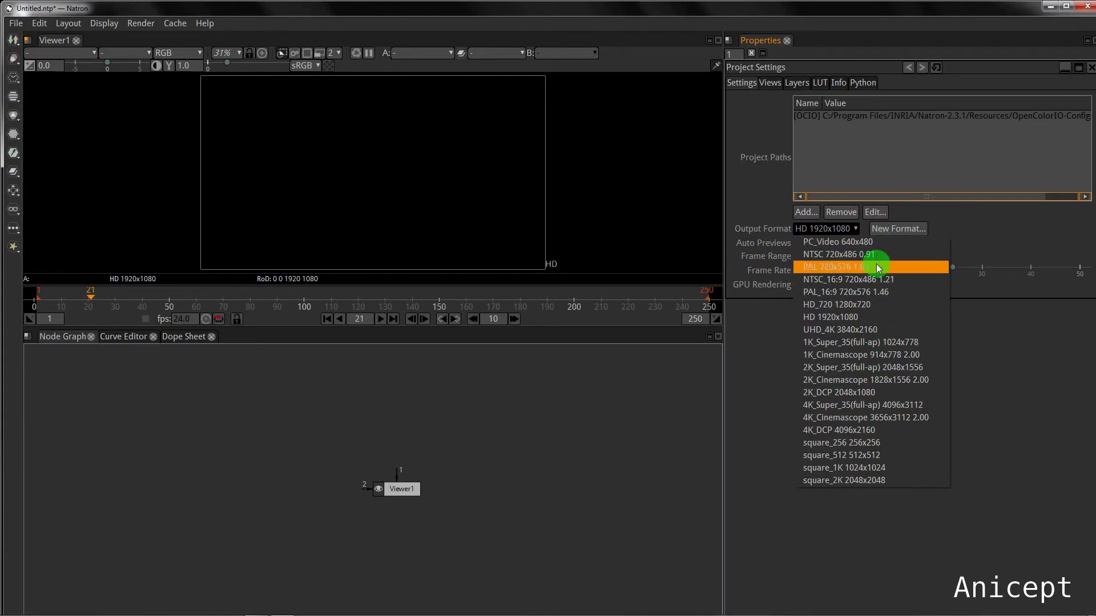
left_click(959, 232)
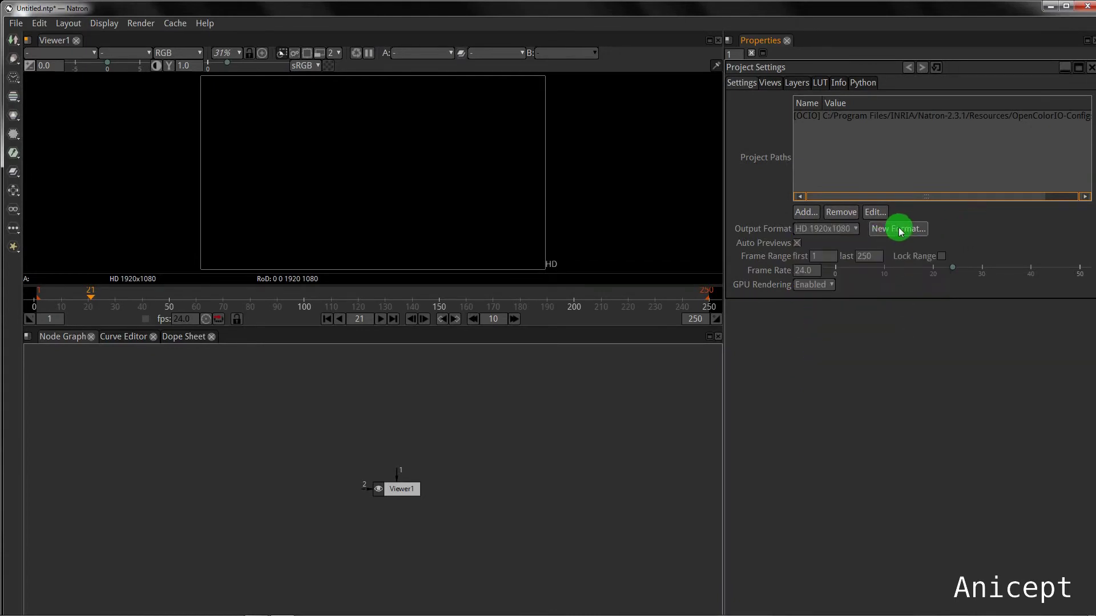
left_click(907, 260)
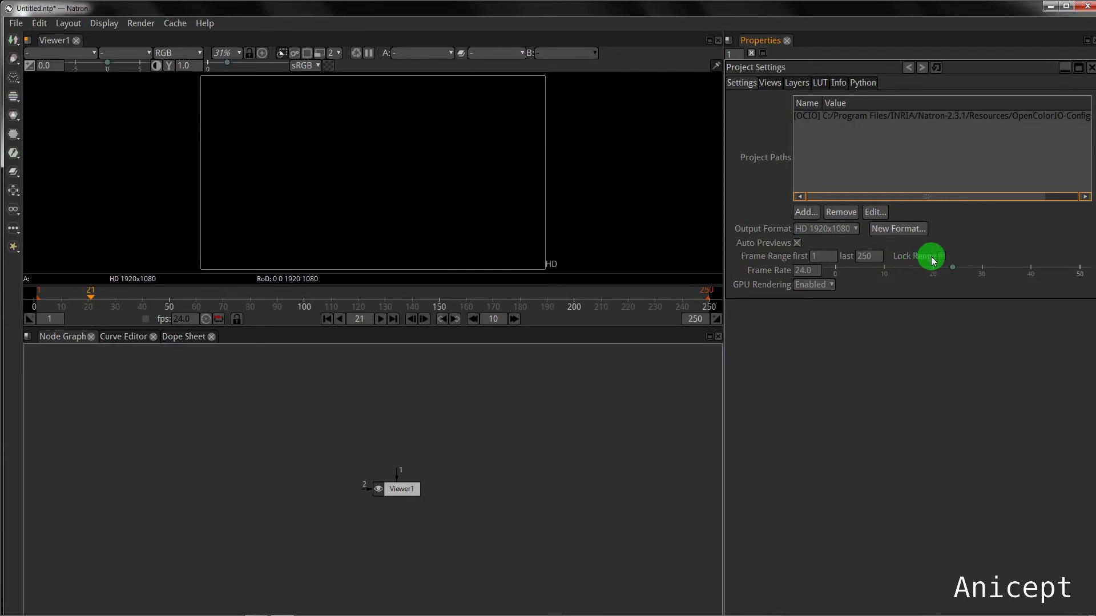
Check the GPU rendering choices and the project's views list, ending on the general project settings
left_click(813, 286)
left_click(815, 294)
left_click(812, 285)
left_click(753, 301)
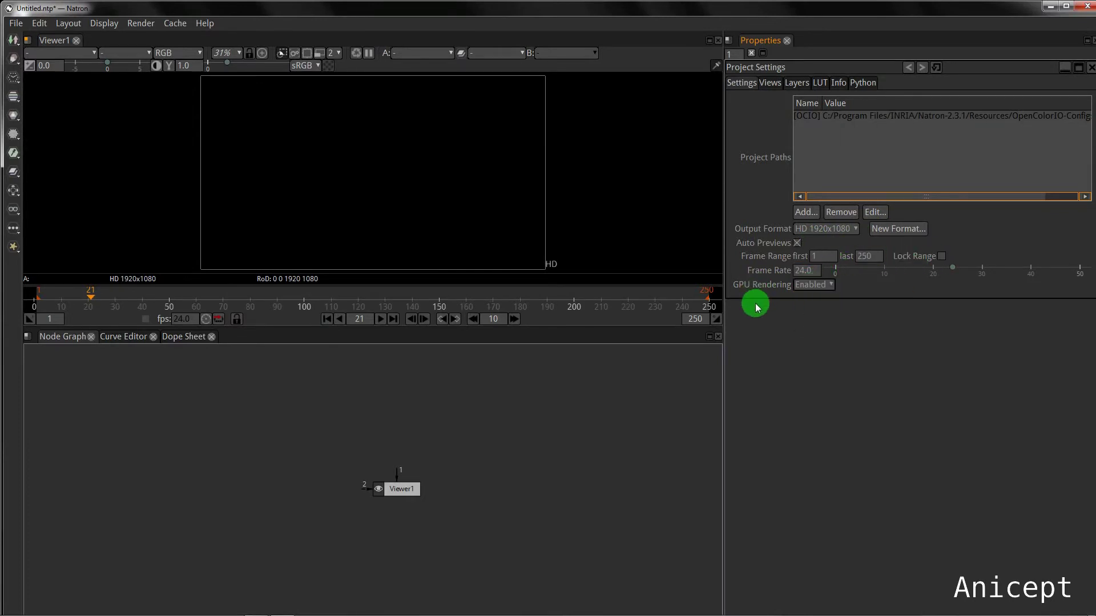
left_click(769, 86)
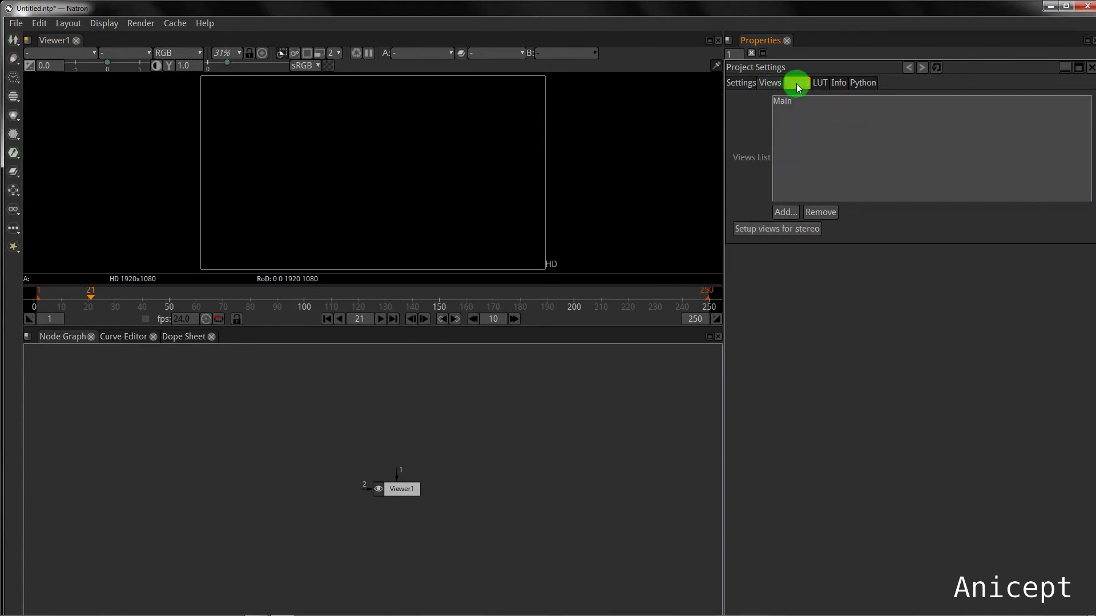
left_click(747, 86)
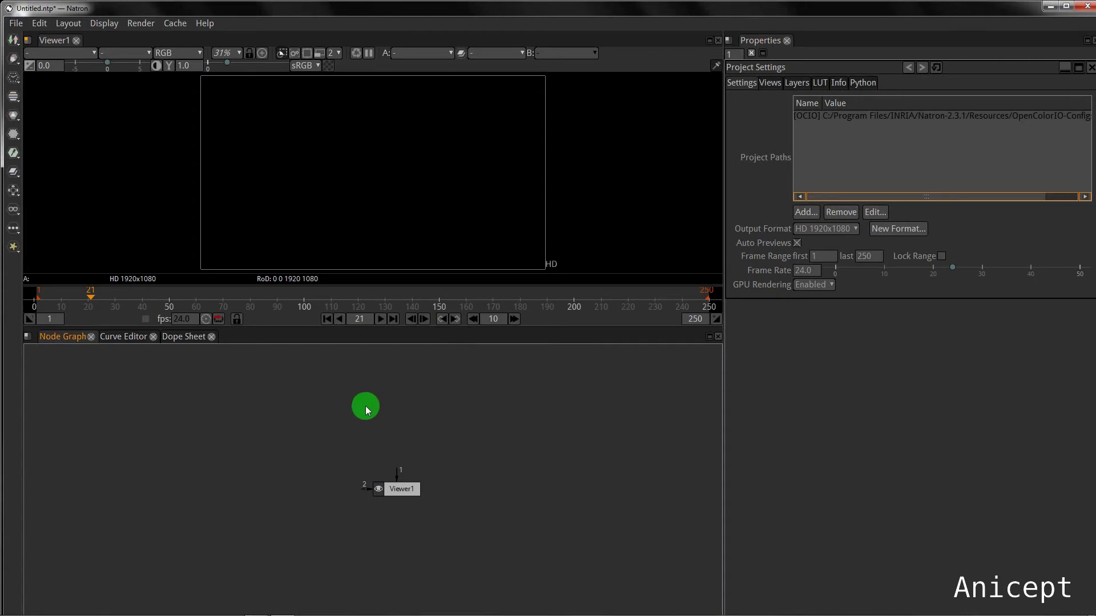
Add a ColorCorrect node and a Blur node side by side above the viewer node
key("ctrl+v")
key("b")
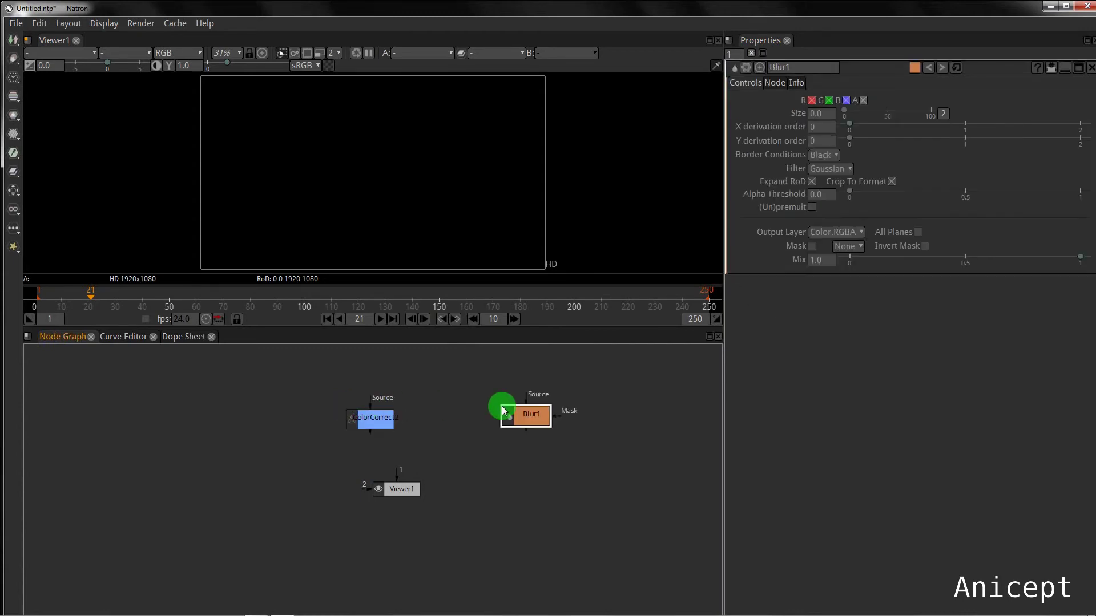
left_click_drag(516, 413, 495, 418)
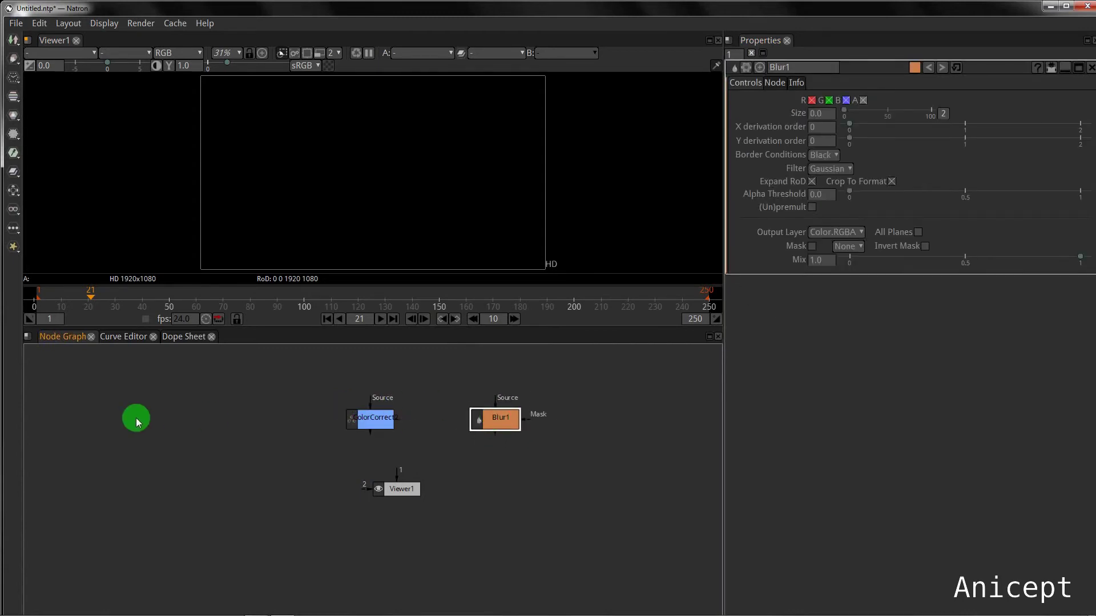
Add an unconnected Transform node to the node graph, to the left of the ColorCorrect node
left_click(222, 409)
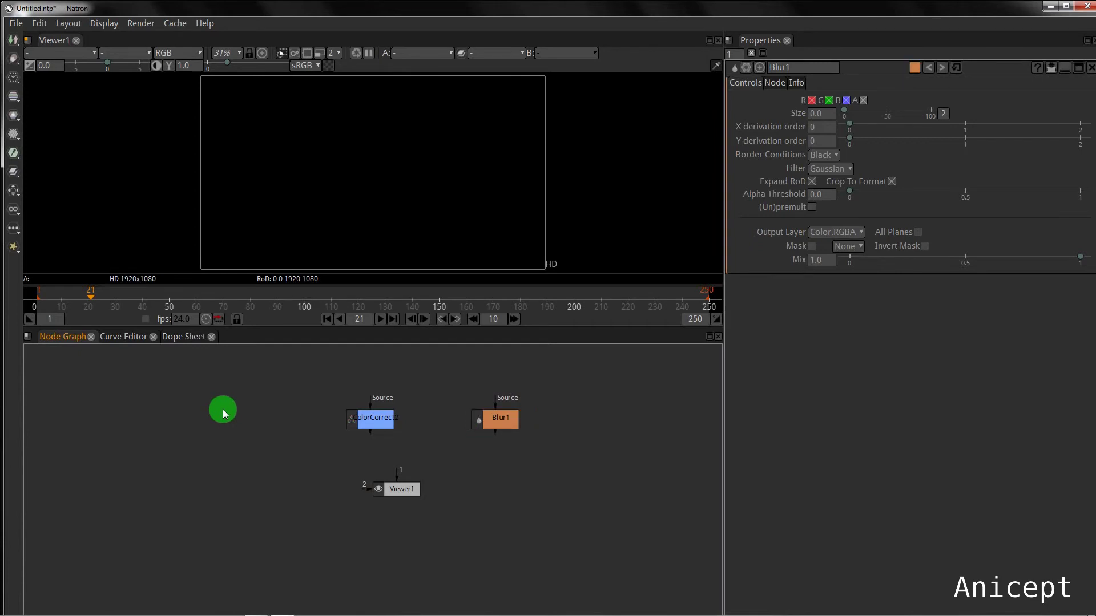
key("t")
left_click_drag(245, 421, 257, 436)
View the properties of the ColorCorrect node and the Blur node one after the other
left_click(737, 66)
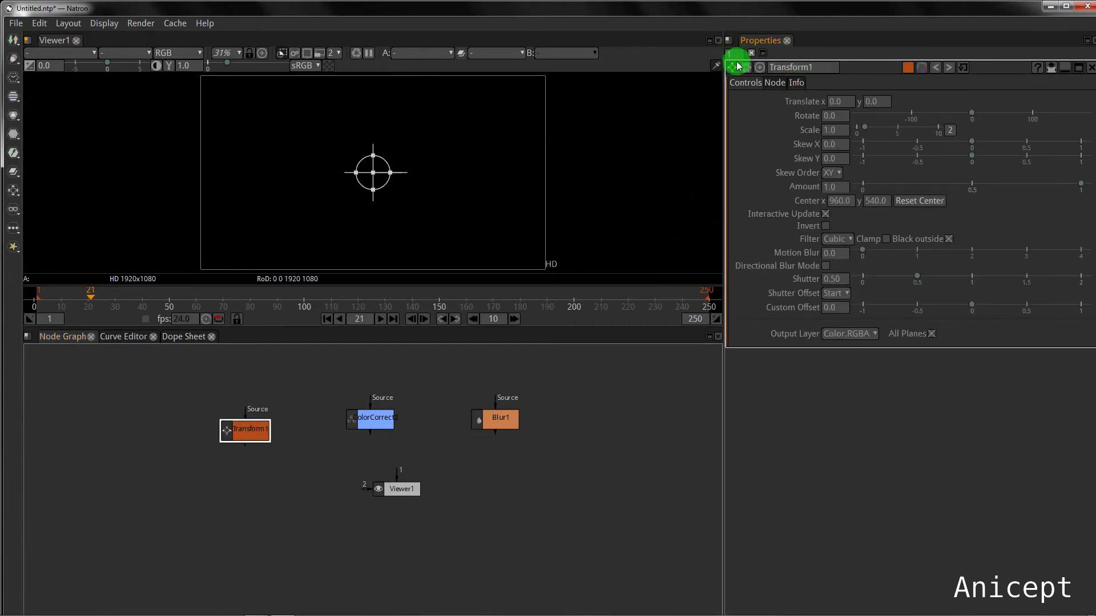
left_click(364, 420)
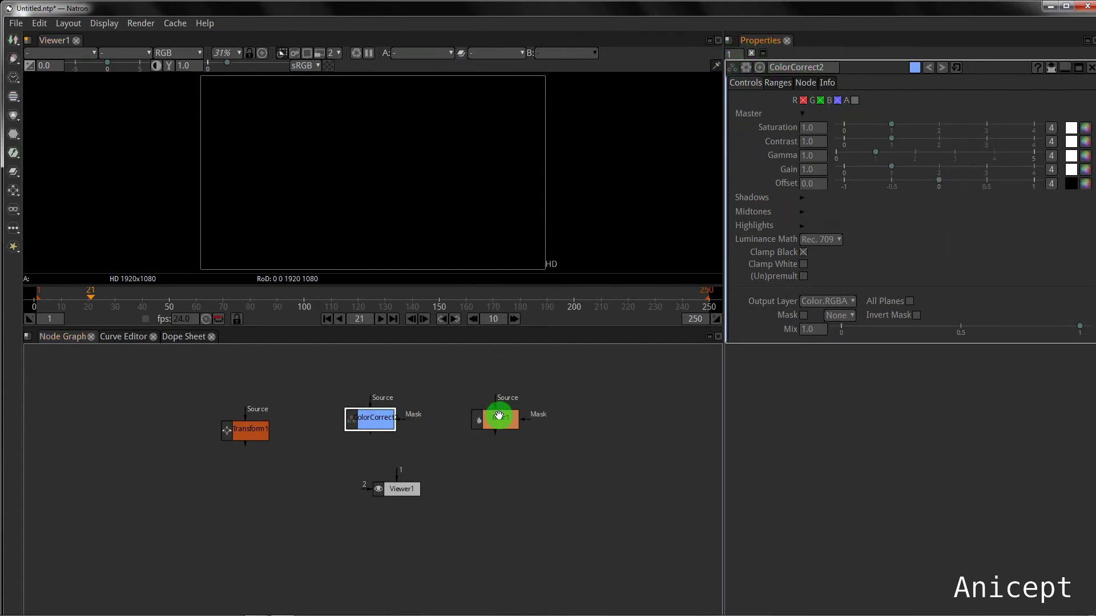
left_click(499, 417)
Set the maximum number of open property panels to 2 and show the Blur and ColorCorrect properties together
left_click(729, 52)
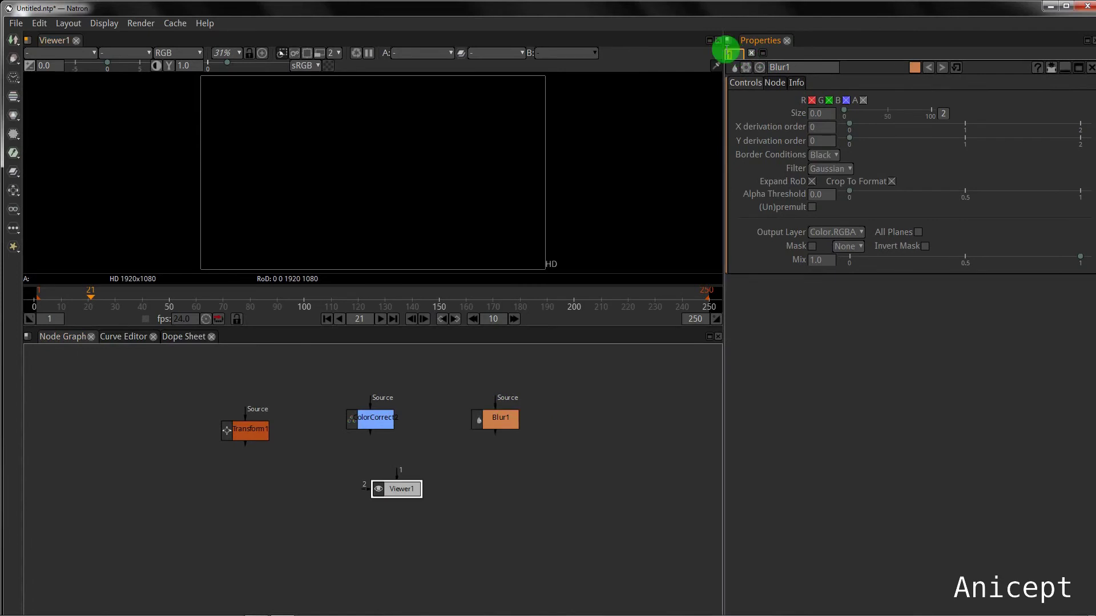
type("2")
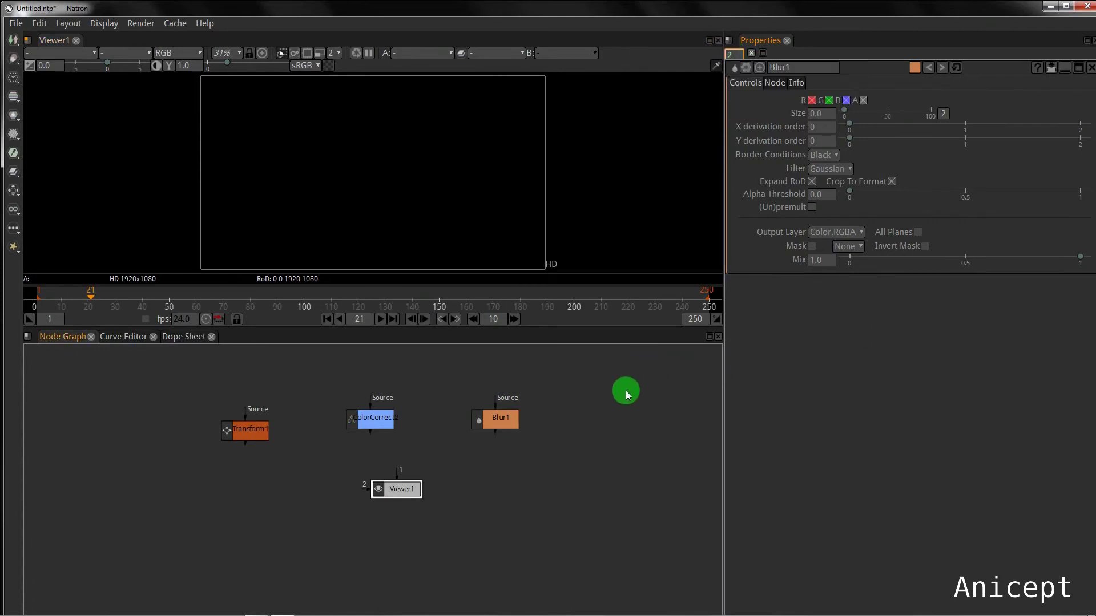
left_click(627, 382)
left_click(494, 418)
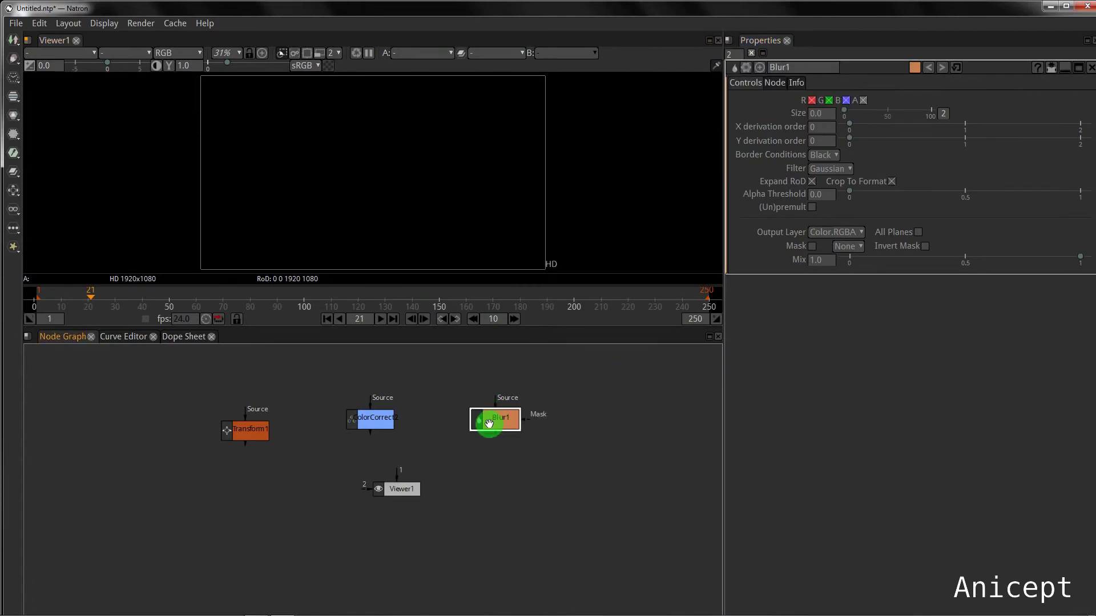
left_click(366, 417)
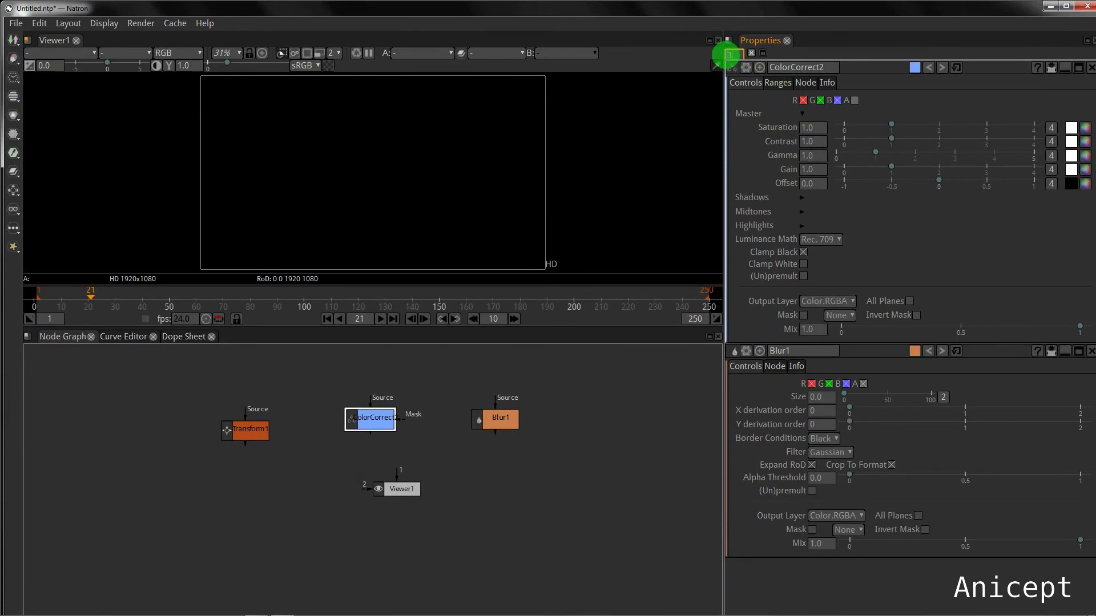
Set the open property panel limit to 3 and show the Transform properties along with ColorCorrect and Blur
left_click(635, 391)
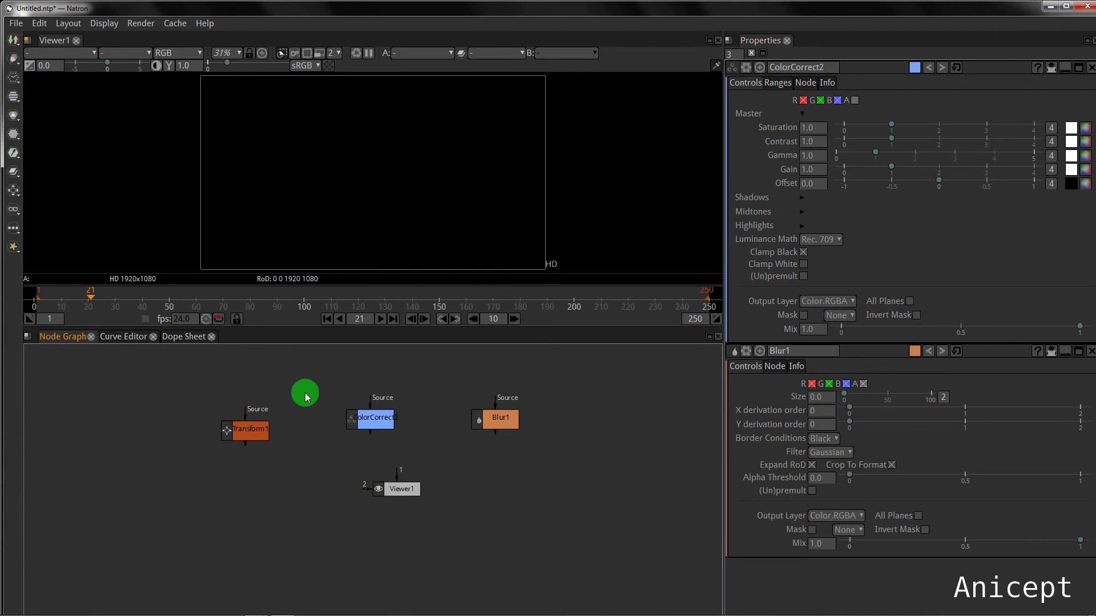
left_click(231, 431)
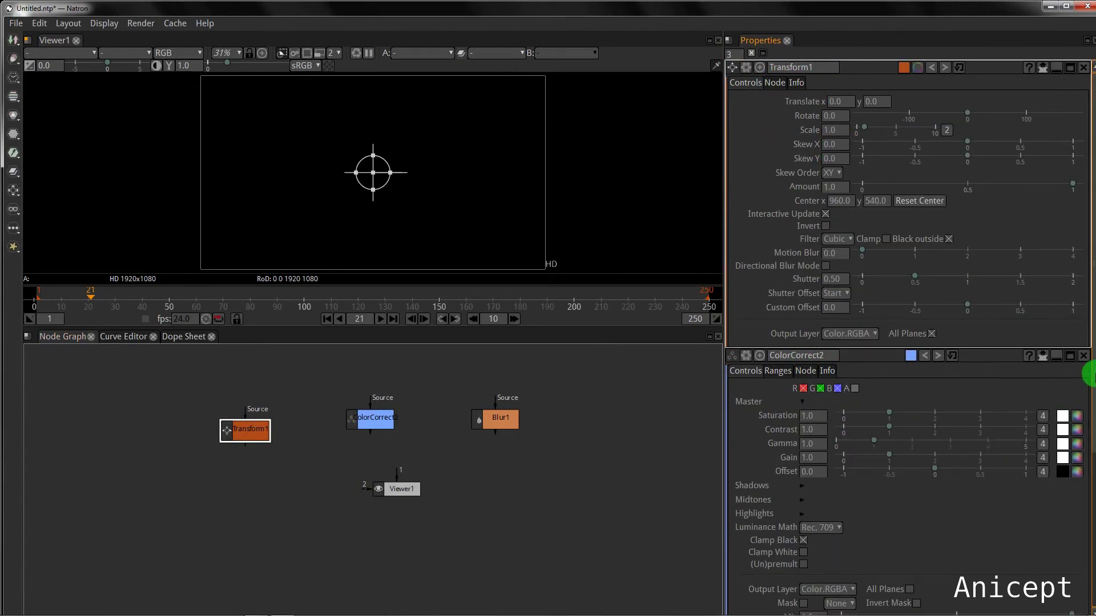
left_click_drag(1091, 388, 1090, 497)
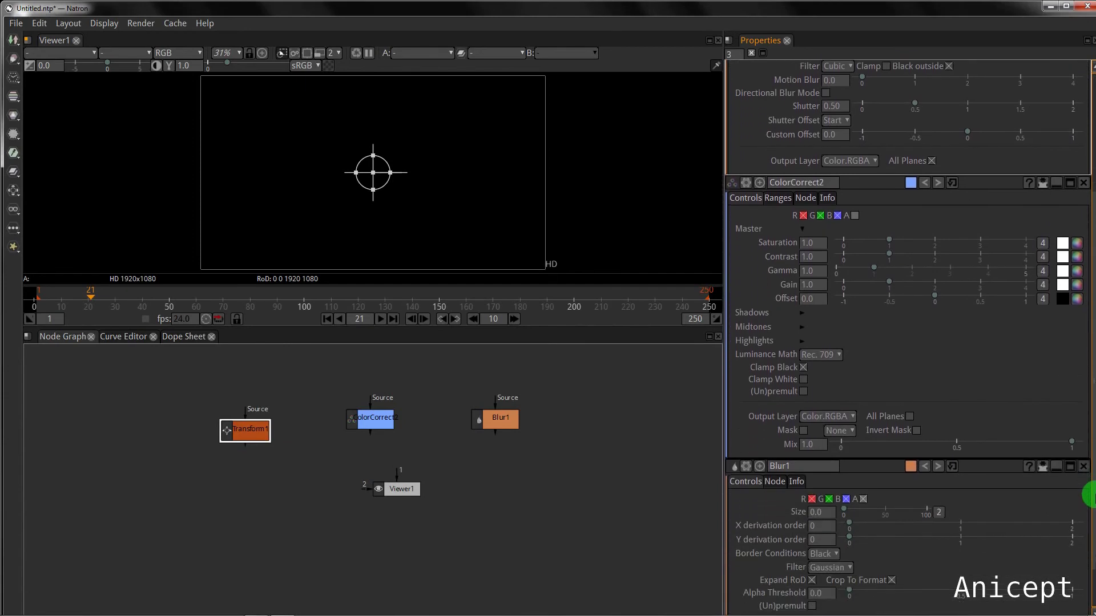
Set the maximum number of open property panels to 1, keeping only the Transform properties open
scroll(873, 296, "up", 5)
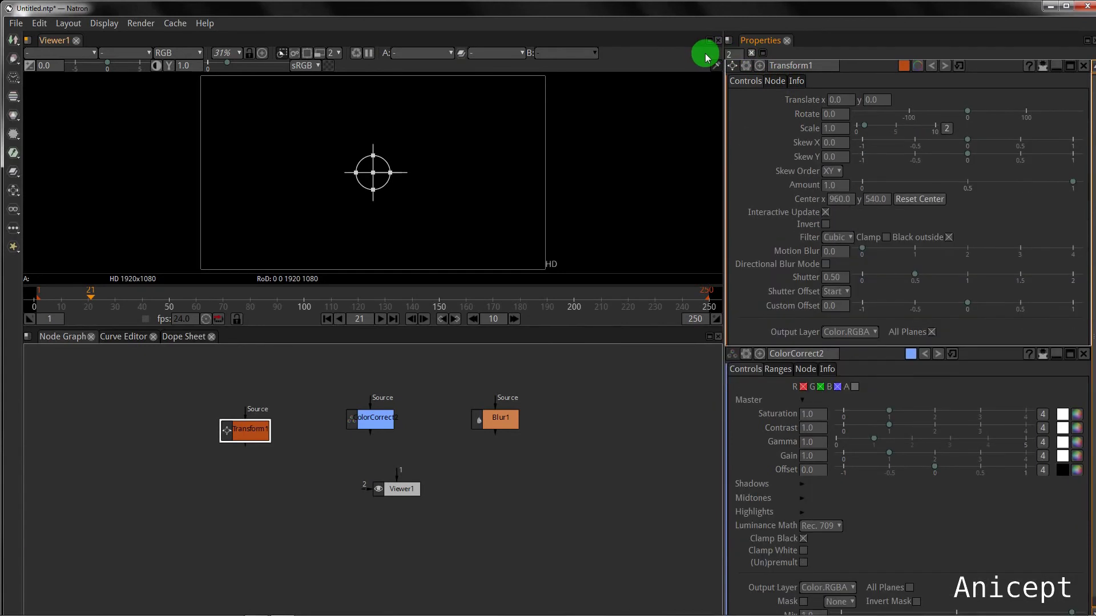
left_click_drag(731, 54, 715, 55)
type("1")
key("Return")
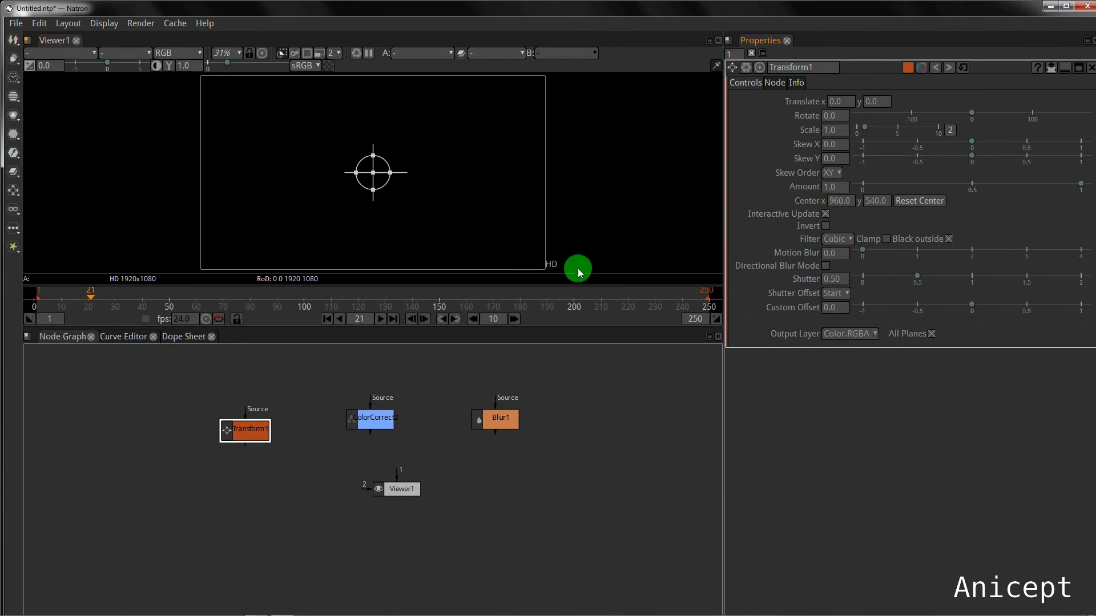
Delete the Transform, ColorCorrect and Blur nodes together and move the Viewer node slightly to the left in the node graph
left_click_drag(180, 391, 569, 454)
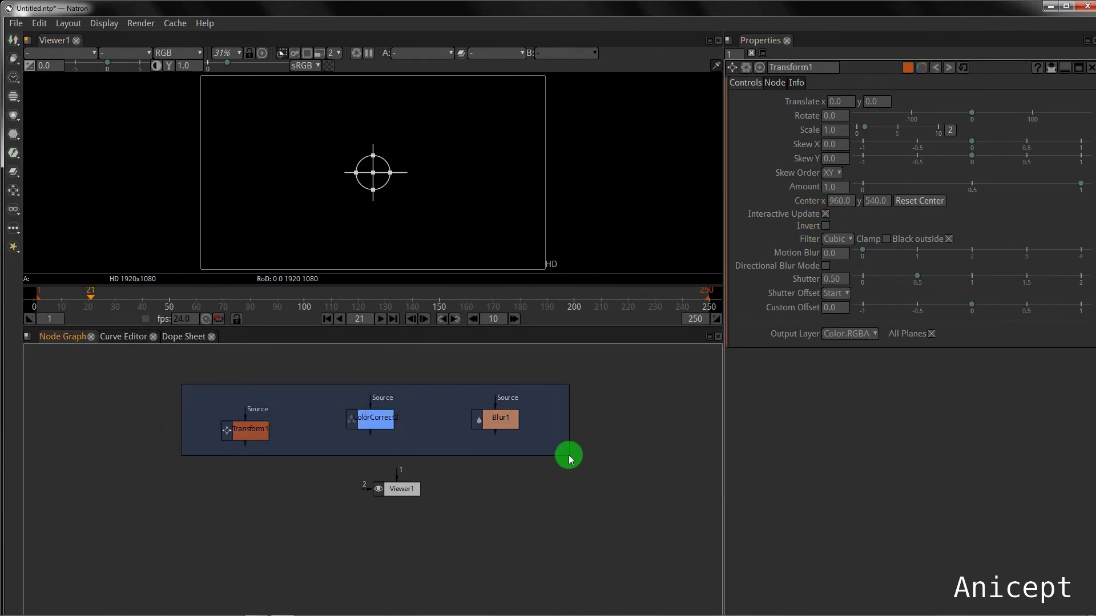
key("Delete")
left_click_drag(394, 486, 354, 485)
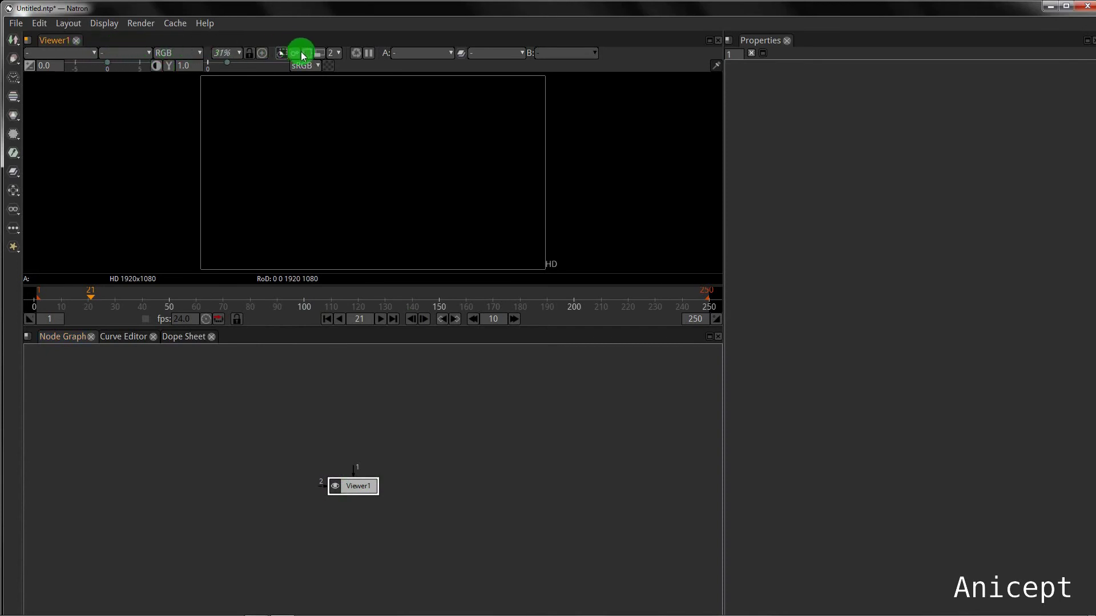
left_click(331, 55)
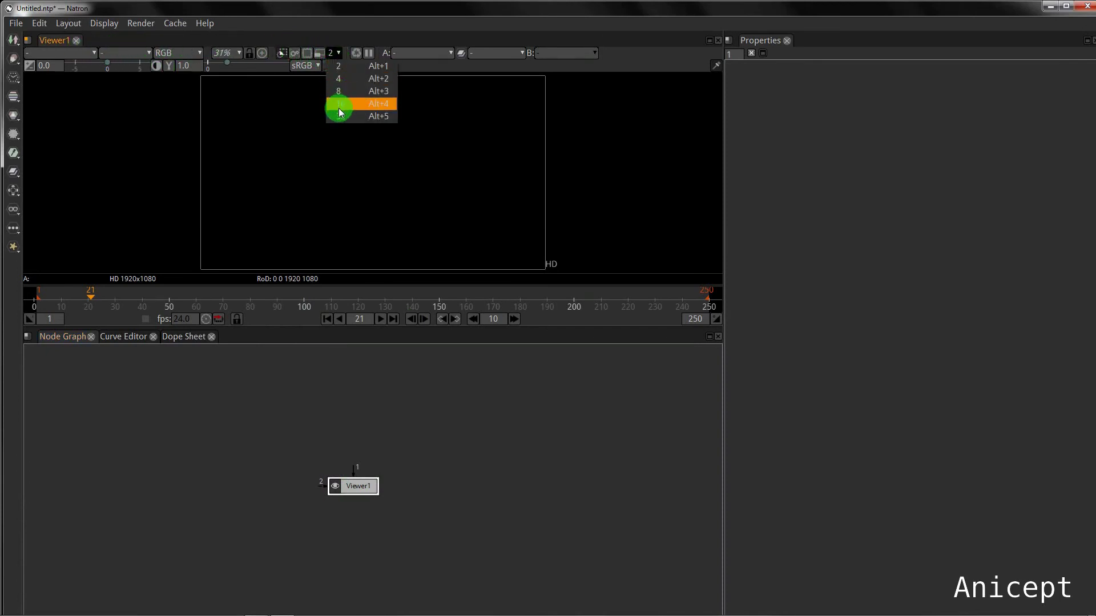
left_click(336, 79)
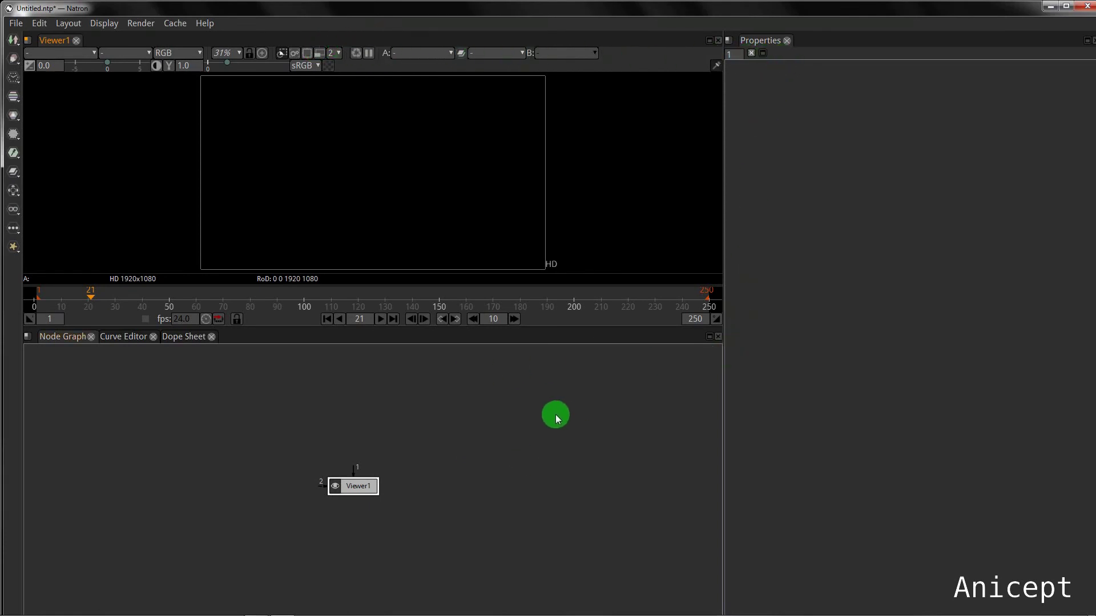
Open the About Natron information to view the program's version and licence details
left_click(16, 24)
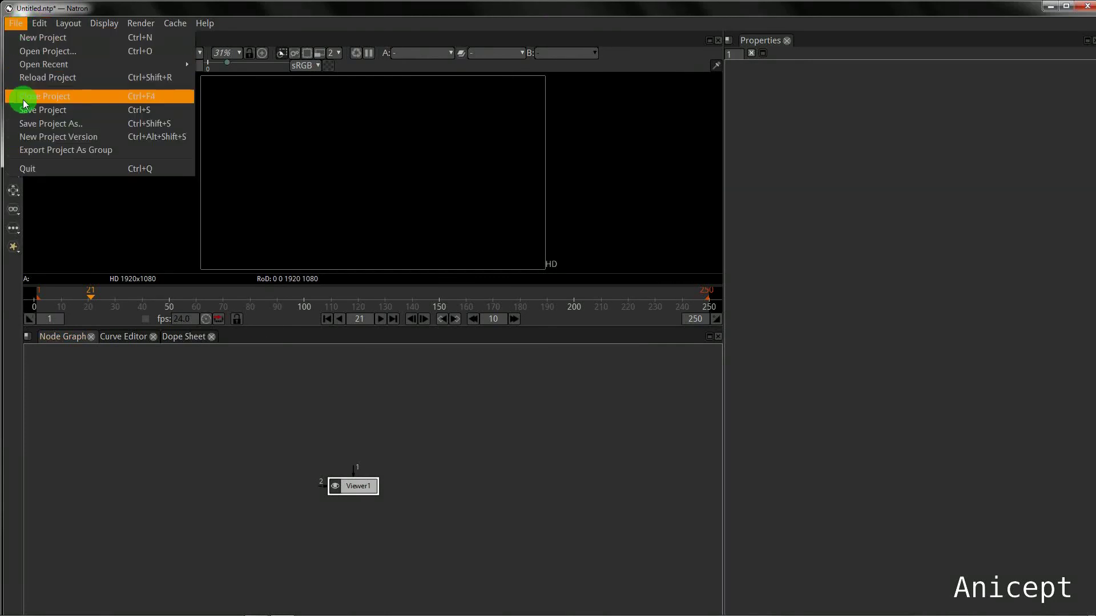
mouse_move(61, 26)
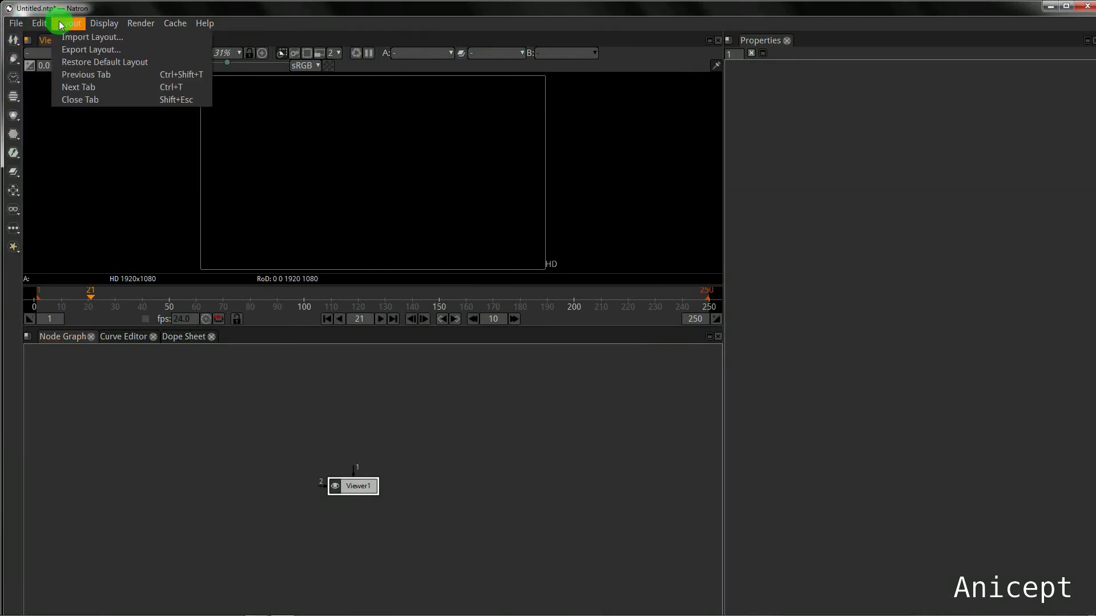
mouse_move(97, 24)
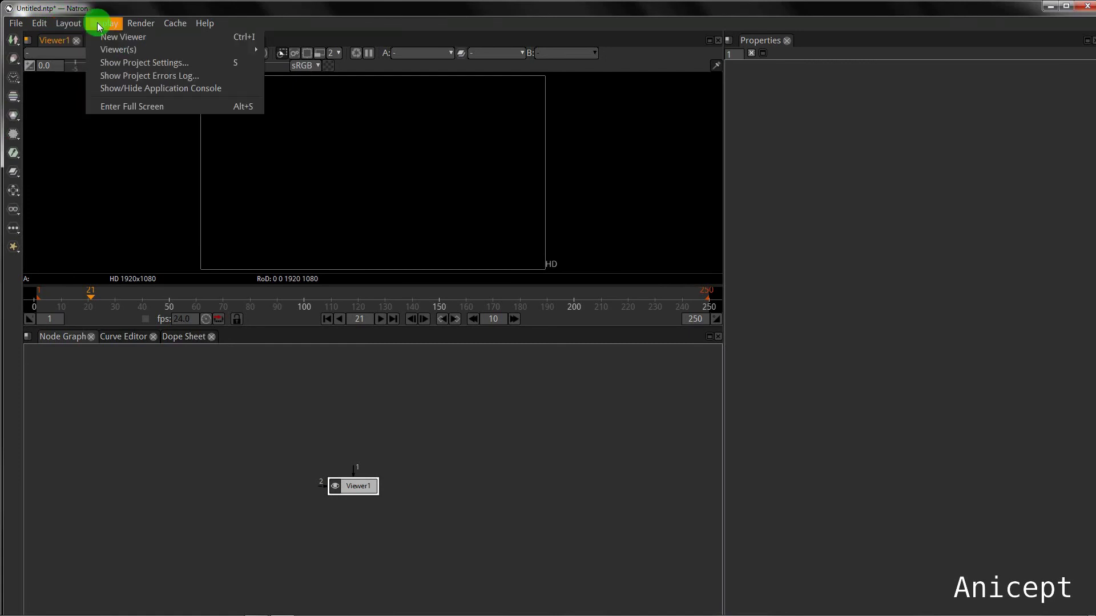
mouse_move(136, 27)
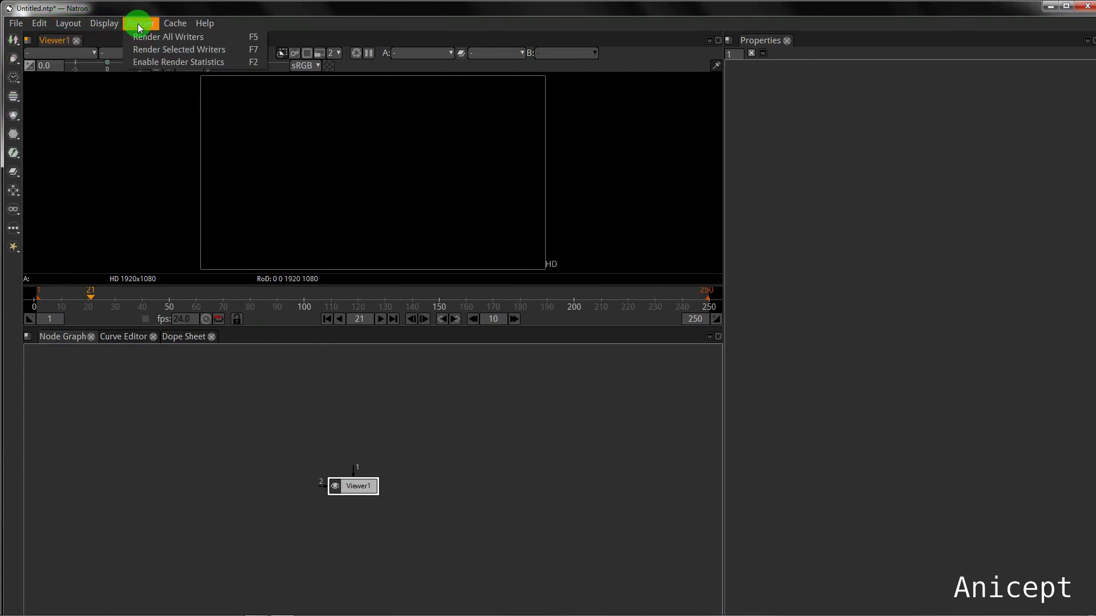
mouse_move(175, 24)
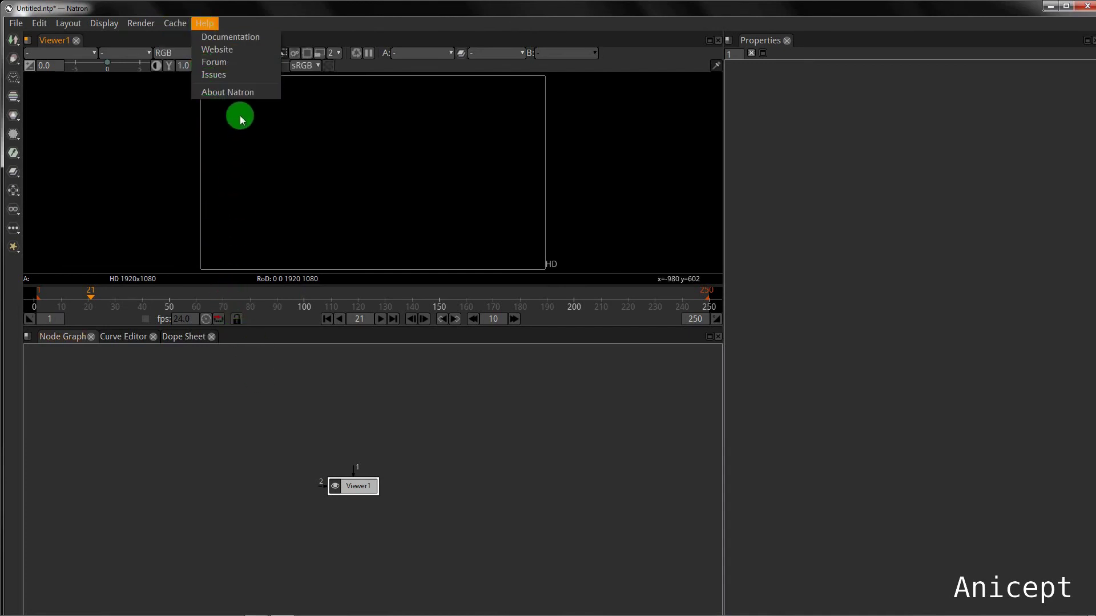
left_click(238, 93)
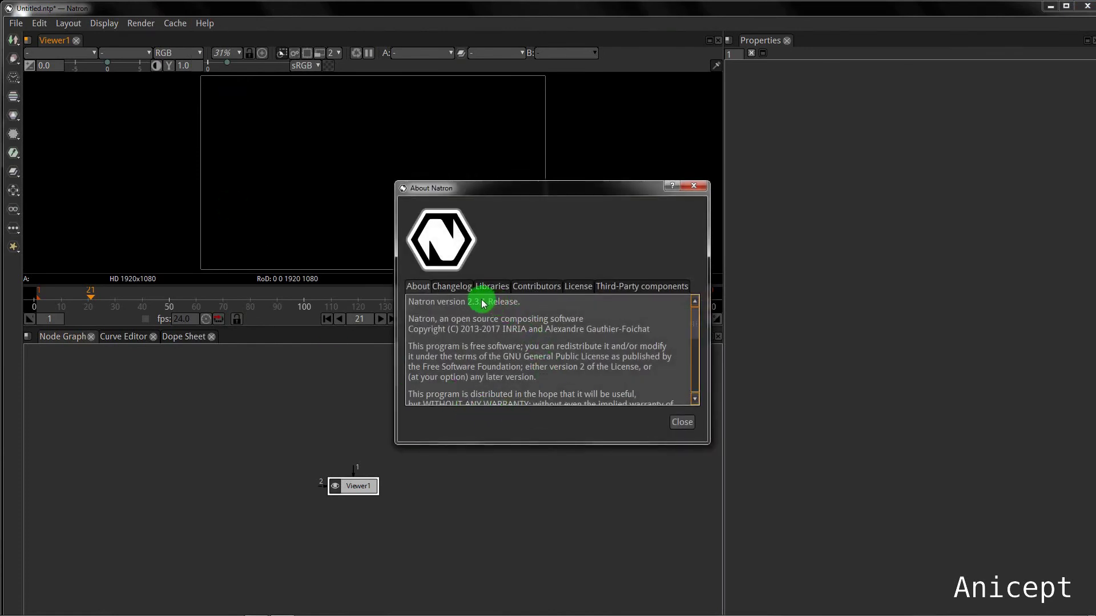